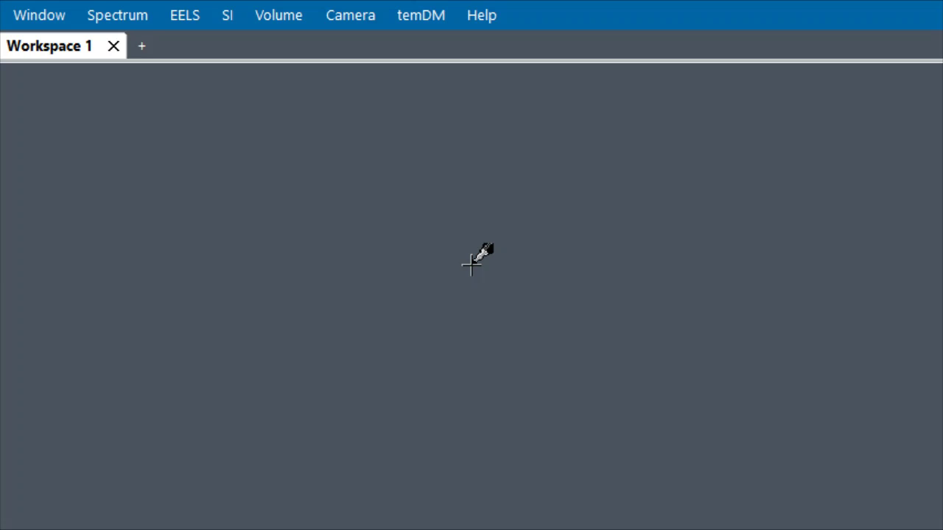
- Browse the temDM tools list, then close it without choosing any tool
{"action": "left_click", "coordinate": [416, 22]}
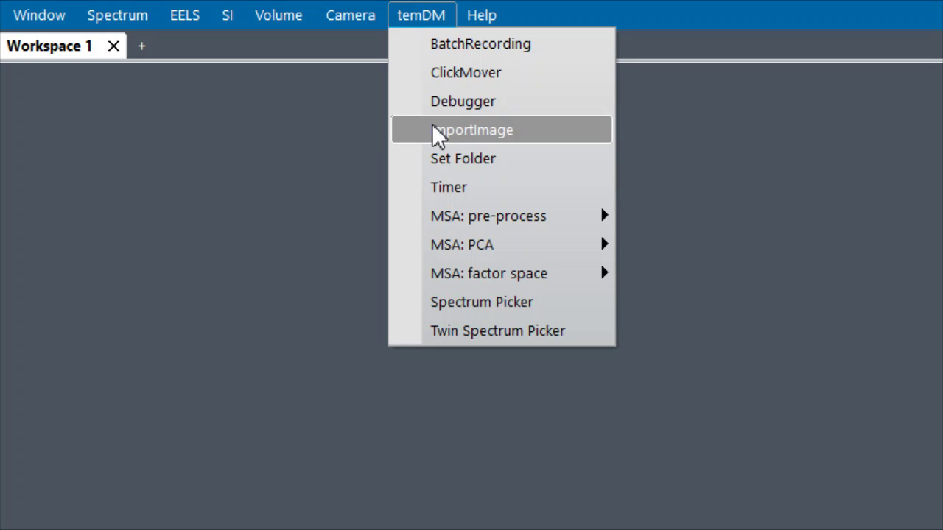
{"action": "mouse_move", "coordinate": [442, 227]}
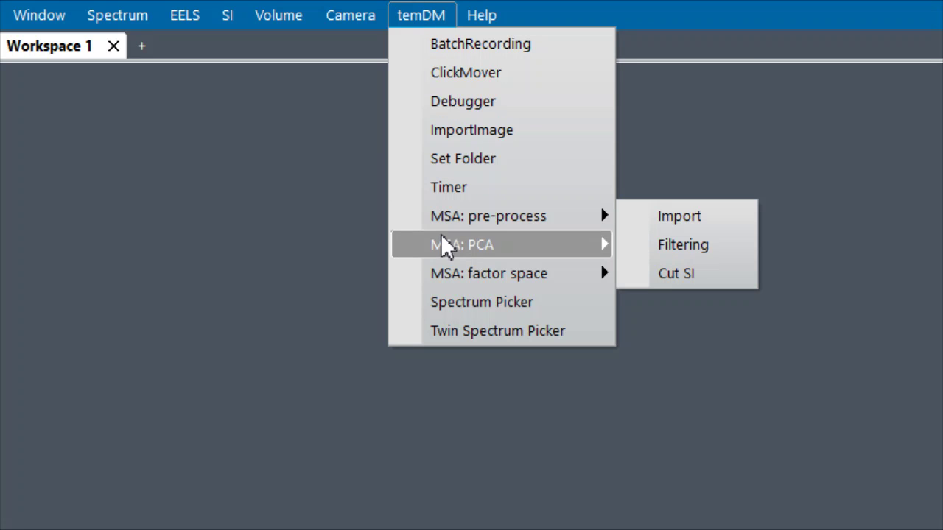
{"action": "mouse_move", "coordinate": [445, 246]}
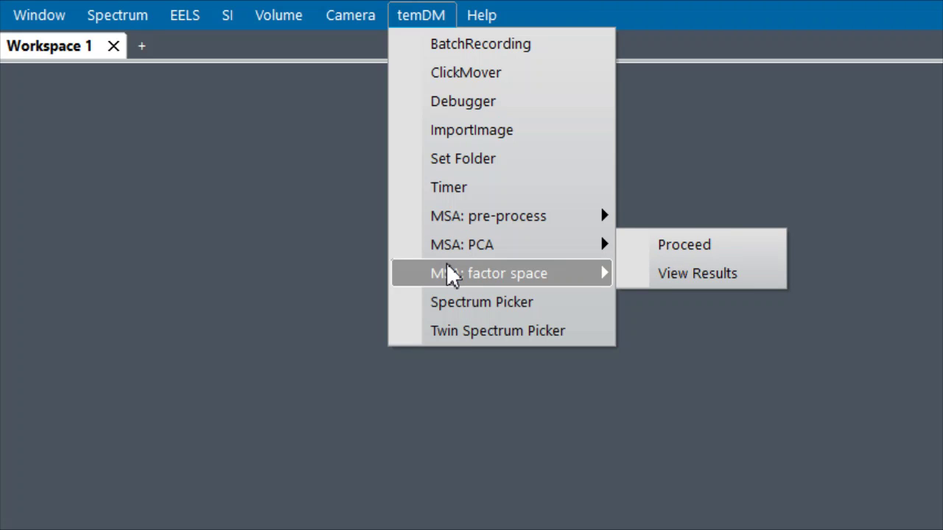
{"action": "mouse_move", "coordinate": [449, 273]}
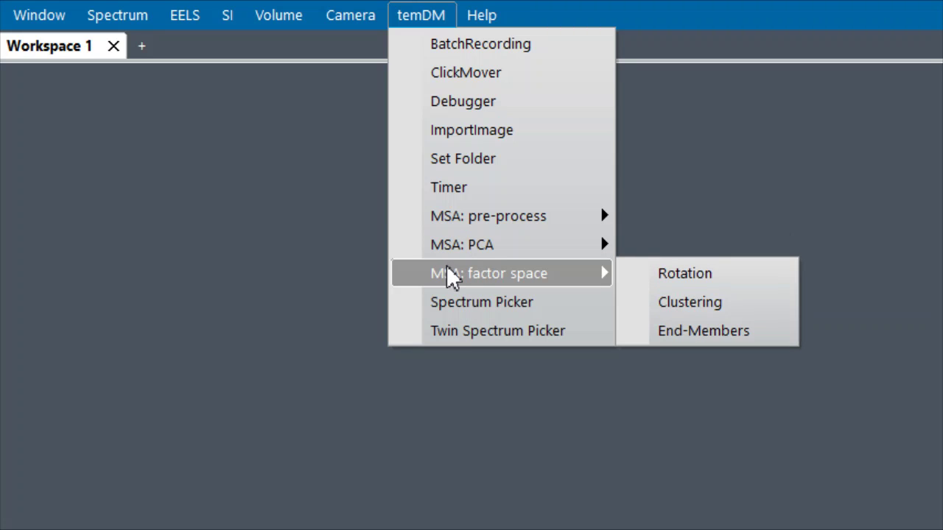
{"action": "left_click", "coordinate": [324, 267]}
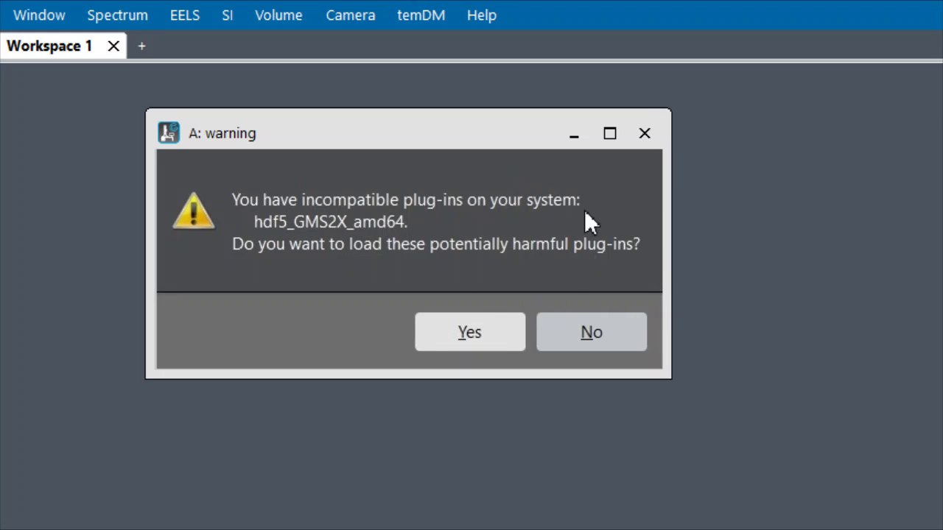
- Minimize the hdf5_GMS2X_amd64 incompatible plug-in warning dialog
{"action": "left_click", "coordinate": [574, 135]}
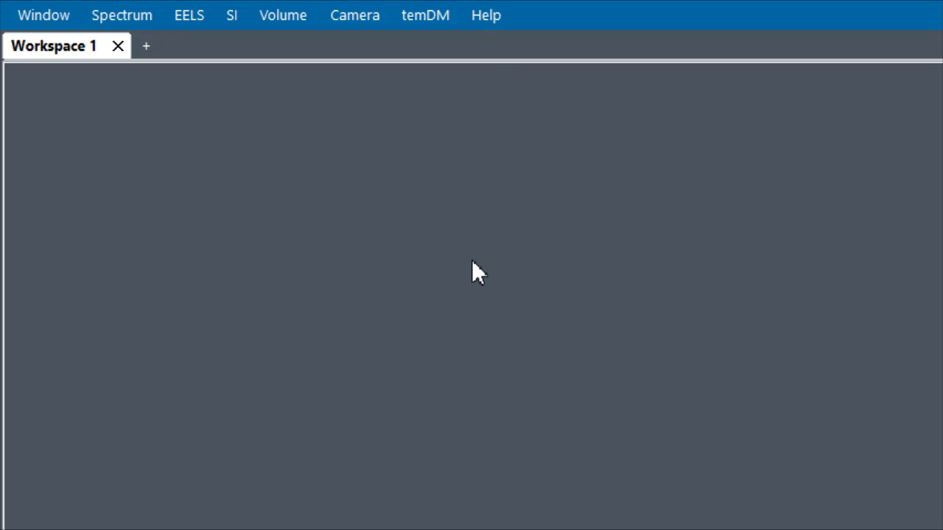
{"action": "left_click", "coordinate": [433, 18]}
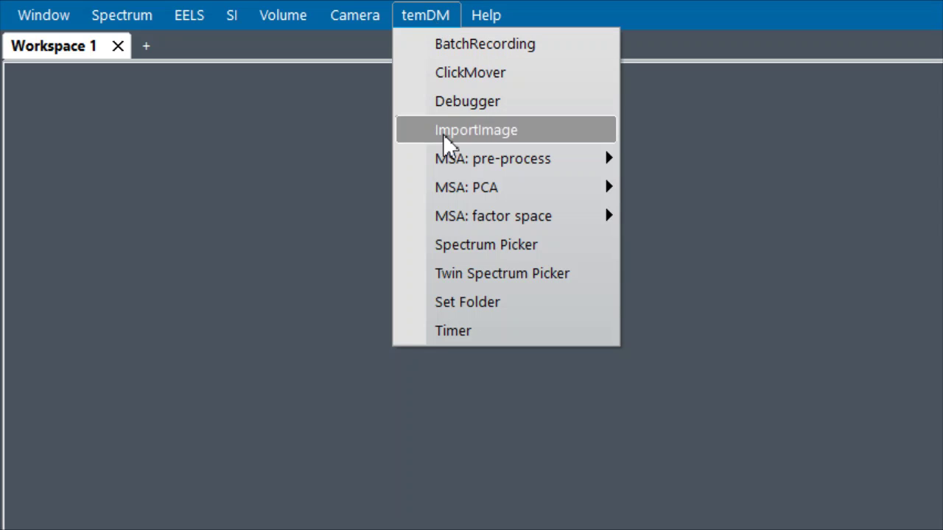
{"action": "mouse_move", "coordinate": [446, 160]}
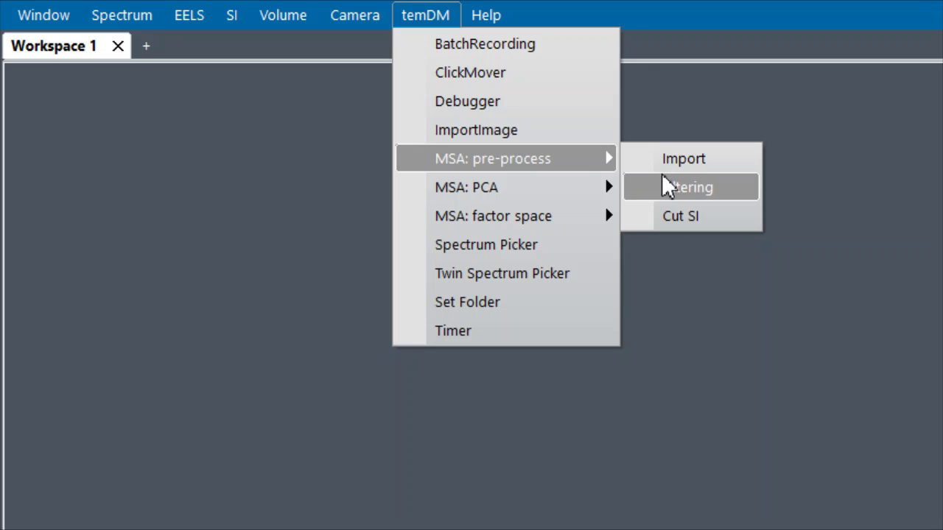
{"action": "mouse_move", "coordinate": [547, 204]}
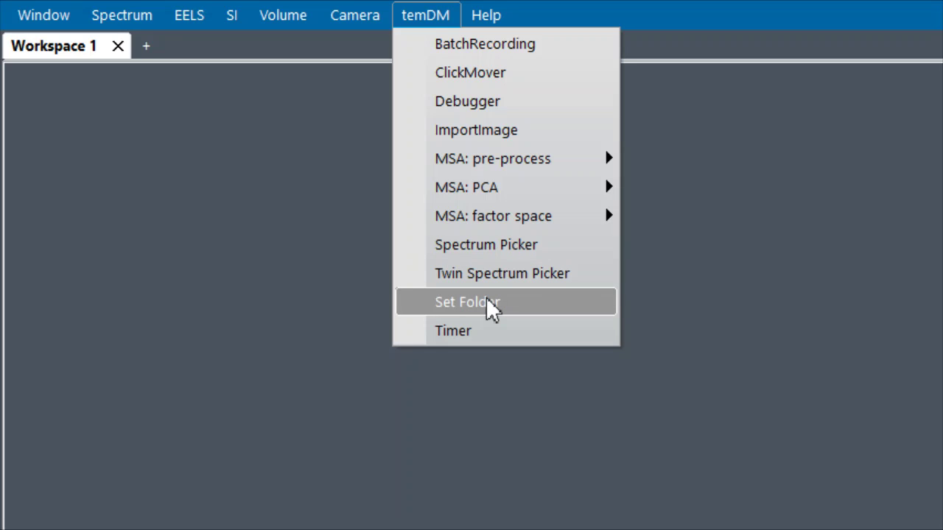
{"action": "left_click", "coordinate": [669, 292]}
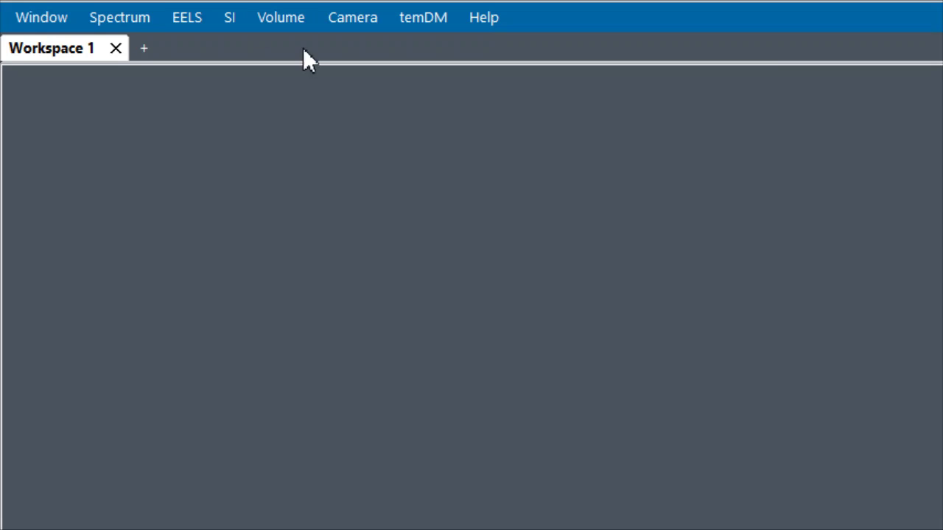
- Open the MSA import tool from temDM > MSA: pre-process and move it to the workspace's right side
{"action": "left_click", "coordinate": [418, 18]}
{"action": "mouse_move", "coordinate": [476, 166]}
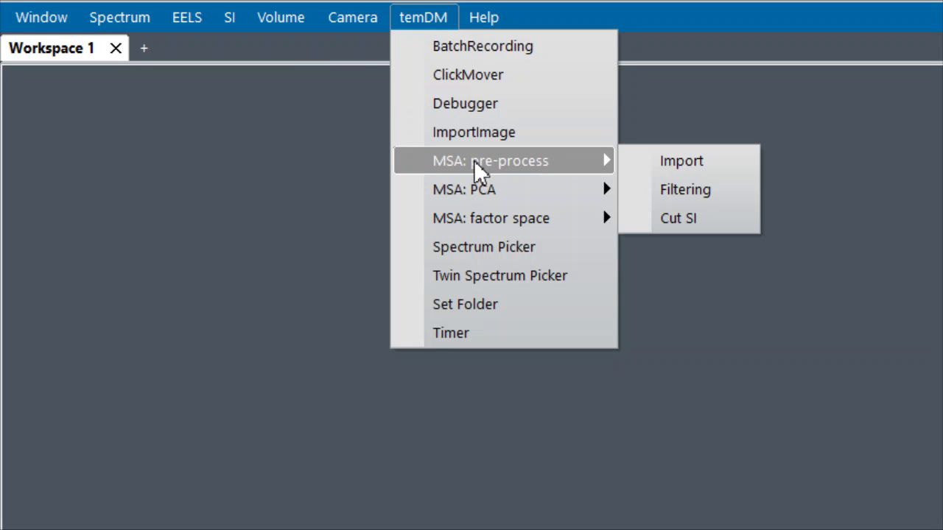
{"action": "left_click", "coordinate": [685, 168]}
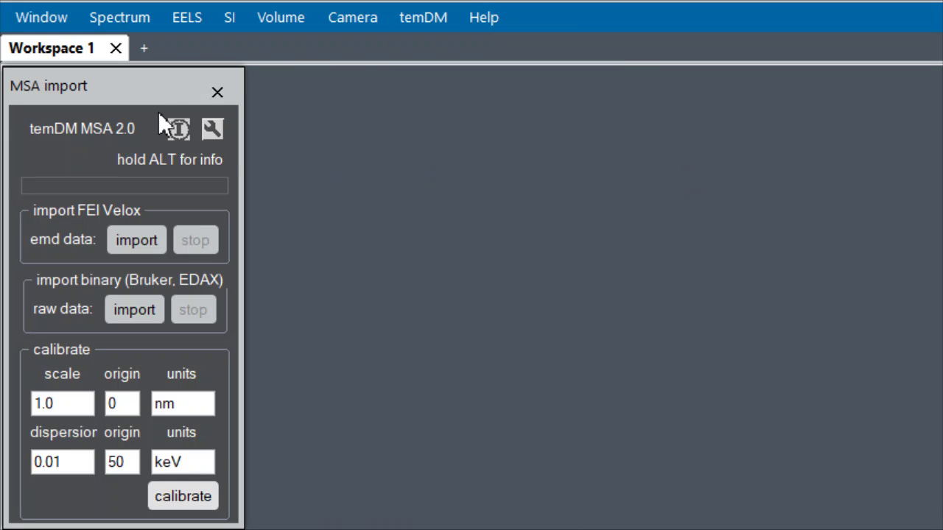
{"action": "left_click_drag", "start_coordinate": [150, 92], "coordinate": [847, 90]}
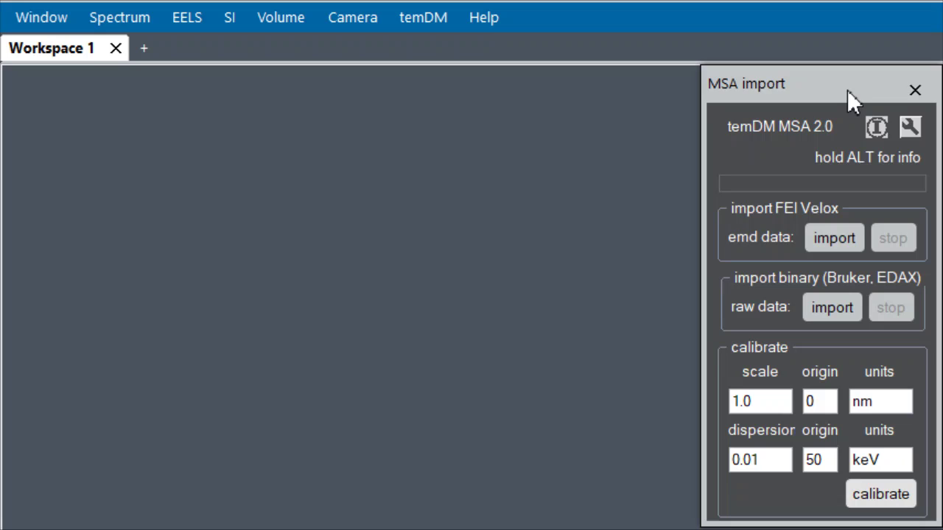
- Close the MSA import panel and reopen it via temDM > MSA: pre-process > Import
{"action": "left_click", "coordinate": [913, 90]}
{"action": "left_click", "coordinate": [429, 19]}
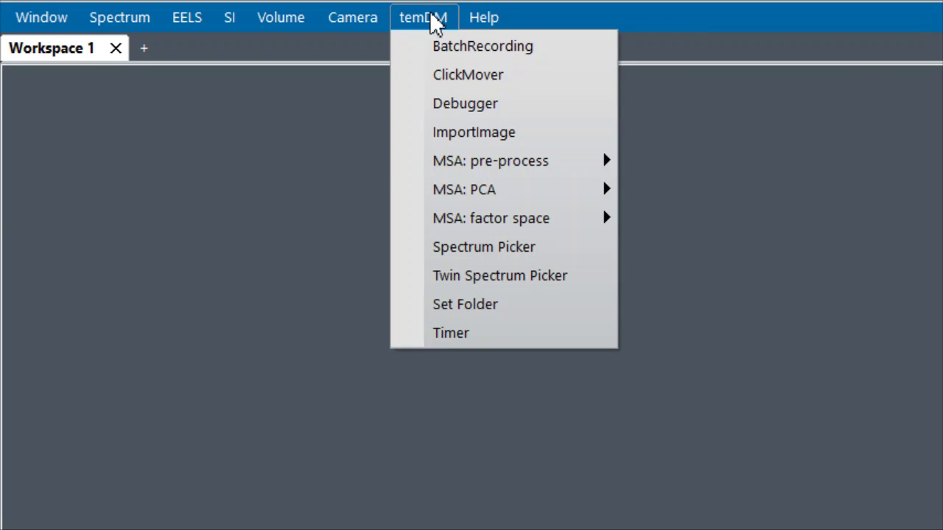
{"action": "mouse_move", "coordinate": [480, 177]}
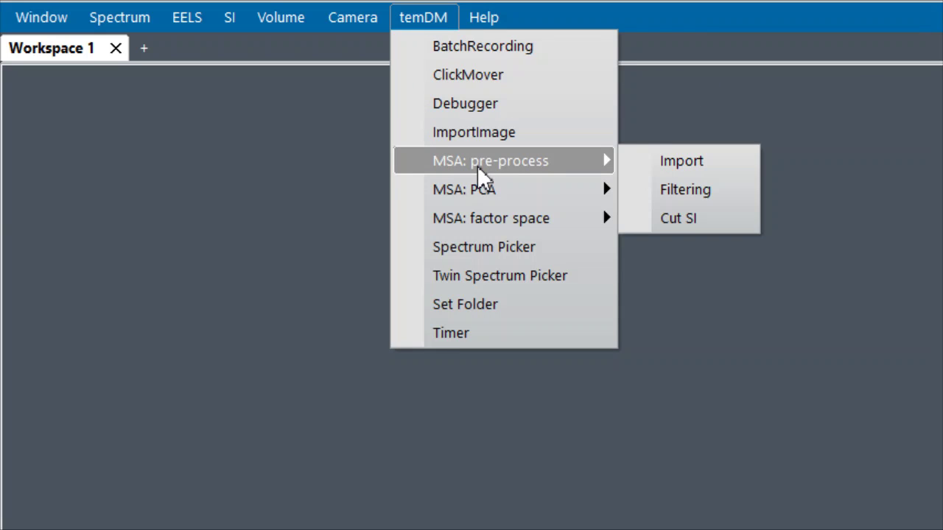
{"action": "left_click", "coordinate": [651, 165]}
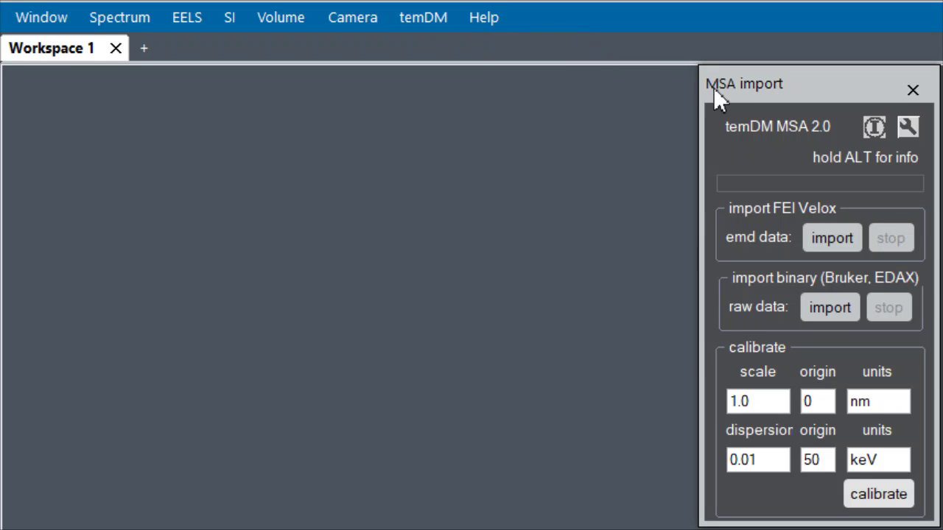
- Open the MSA filtering tool from temDM > MSA: pre-process
{"action": "left_click", "coordinate": [438, 16]}
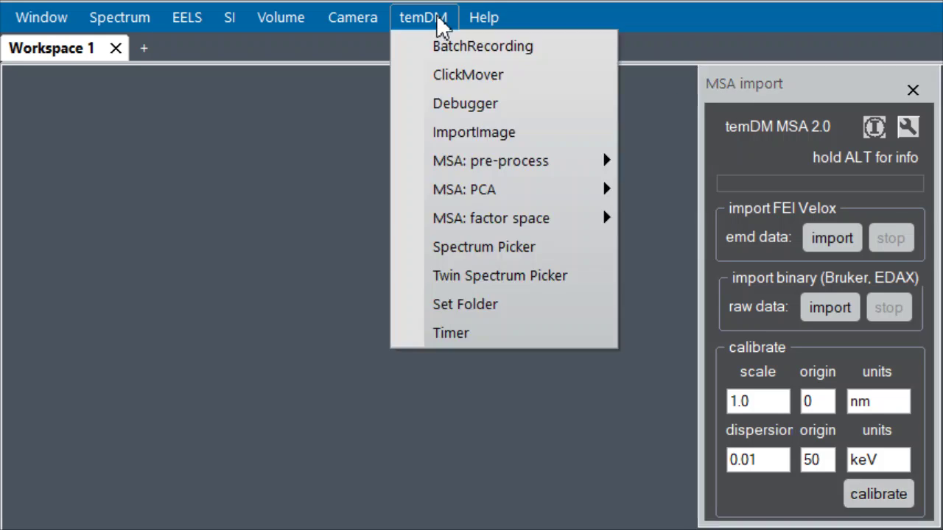
{"action": "mouse_move", "coordinate": [601, 165]}
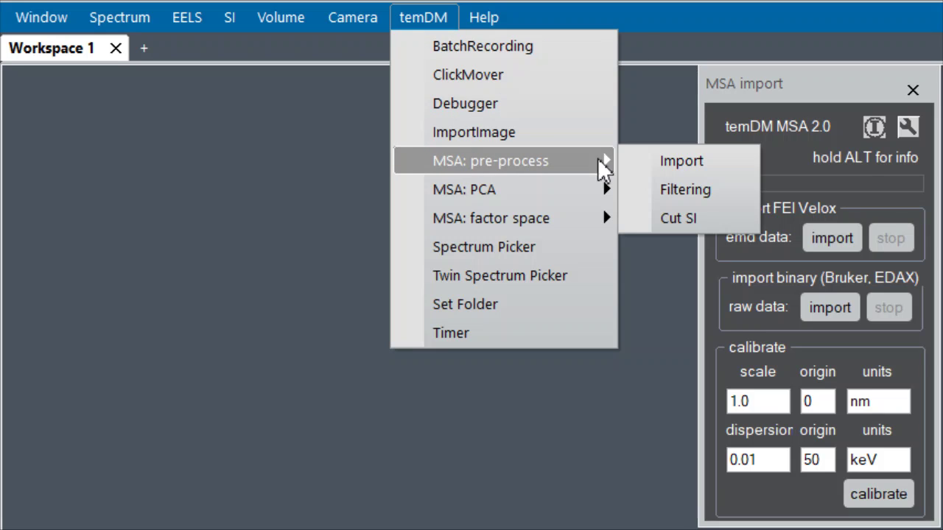
{"action": "left_click", "coordinate": [682, 193]}
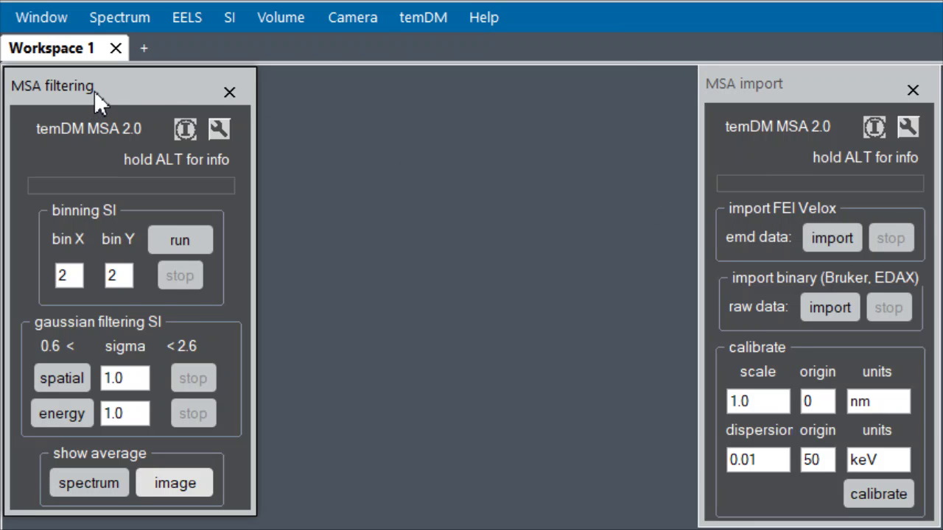
- Drag the filtering panel to the centre and back left, then close both MSA panels
{"action": "left_click_drag", "start_coordinate": [94, 91], "coordinate": [289, 84]}
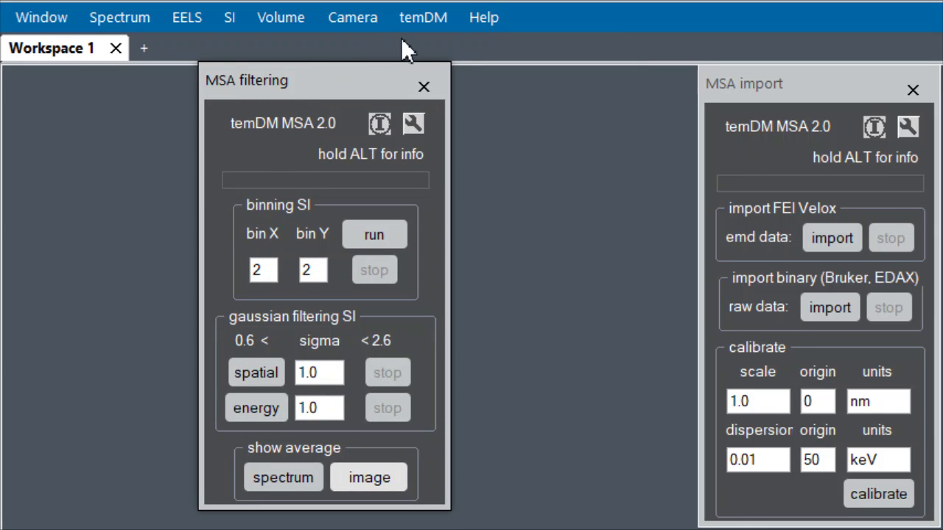
{"action": "left_click_drag", "start_coordinate": [374, 84], "coordinate": [154, 93]}
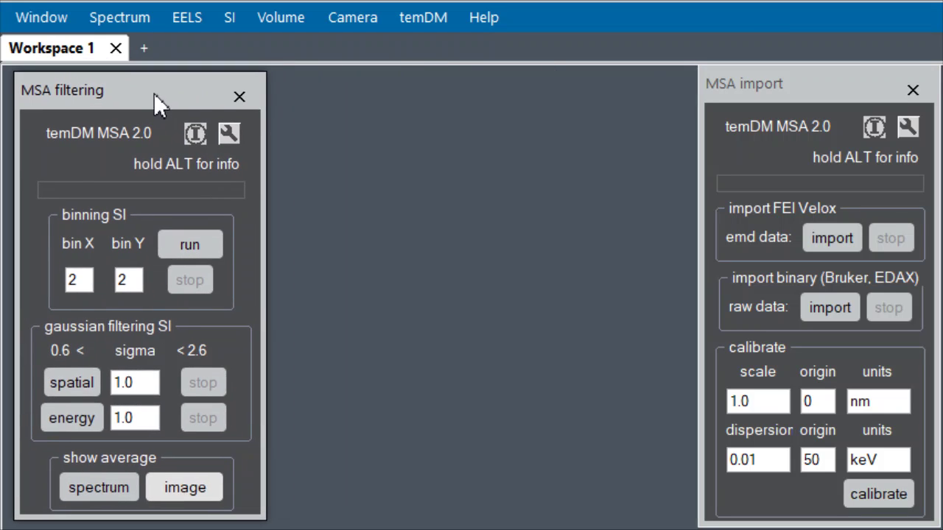
{"action": "left_click", "coordinate": [240, 96]}
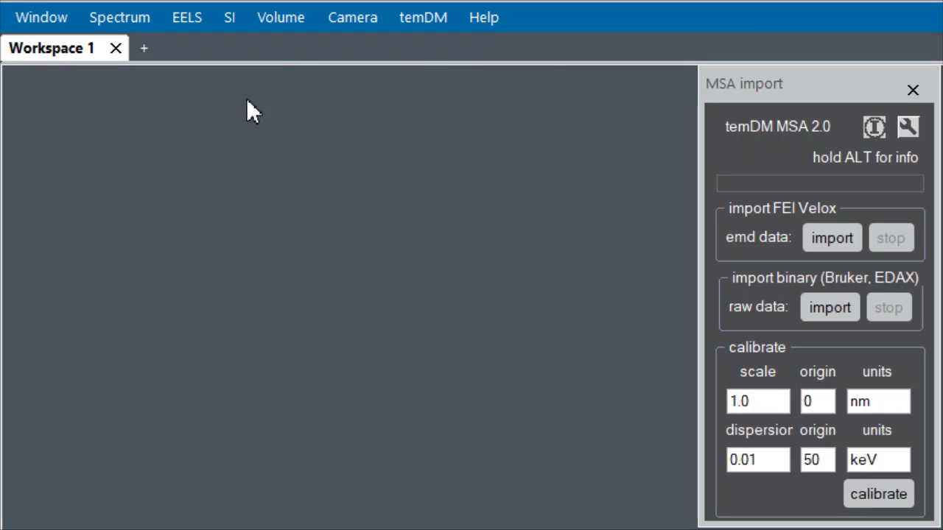
{"action": "left_click", "coordinate": [914, 90]}
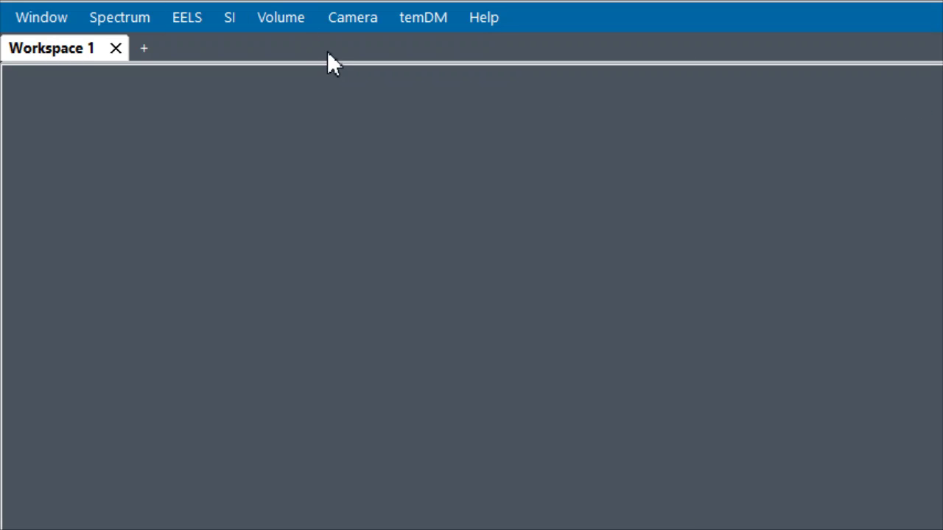
{"action": "left_click", "coordinate": [425, 20]}
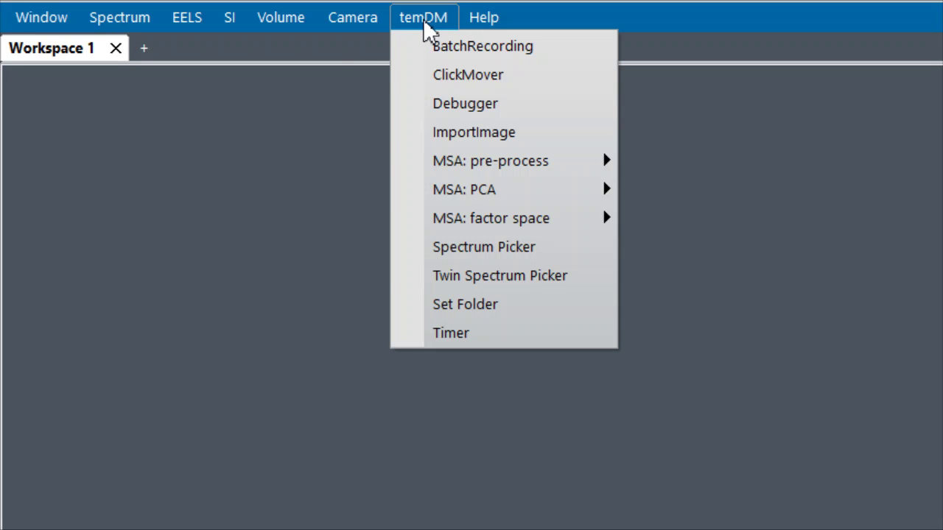
{"action": "mouse_move", "coordinate": [453, 177]}
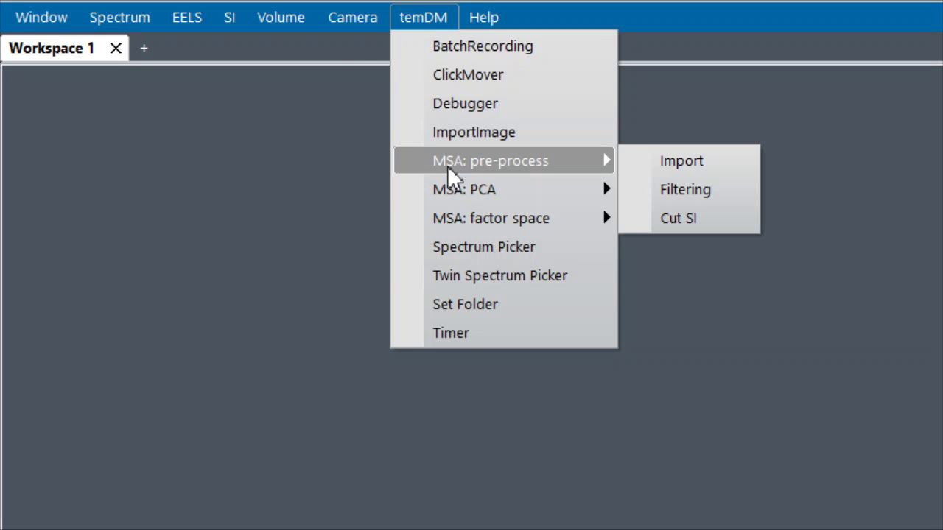
{"action": "left_click", "coordinate": [696, 167]}
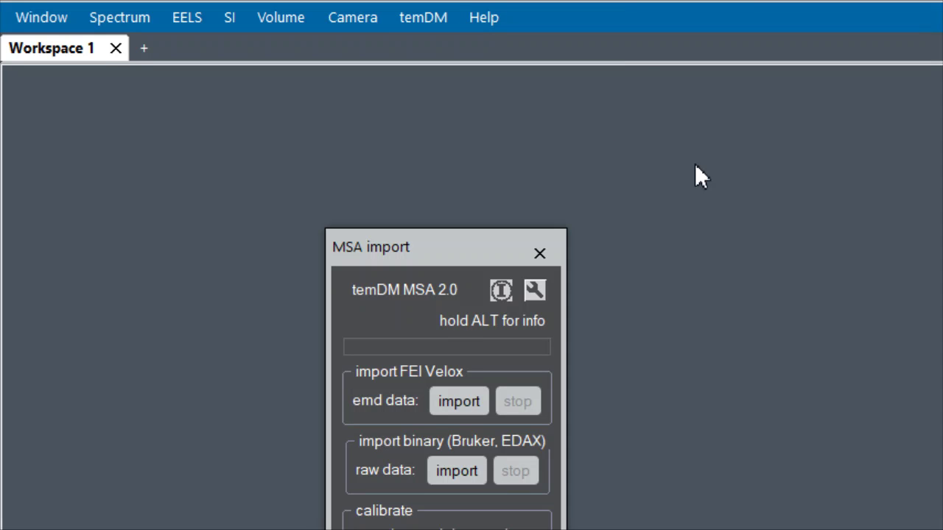
{"action": "left_click_drag", "start_coordinate": [454, 264], "coordinate": [832, 96]}
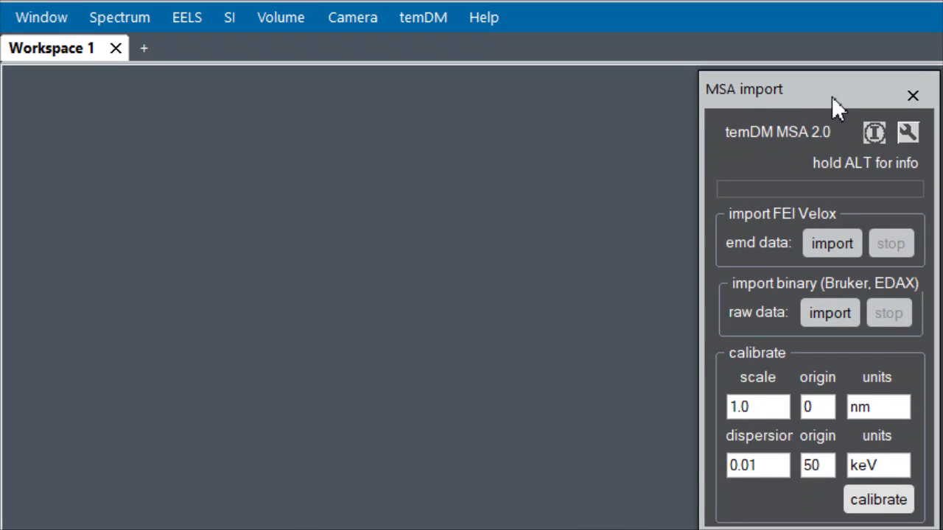
{"action": "left_click", "coordinate": [921, 101]}
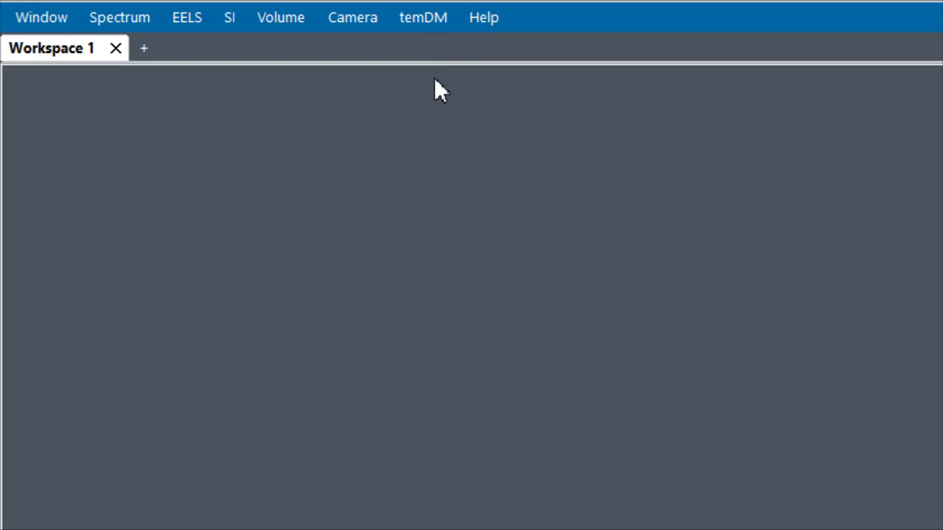
{"action": "left_click", "coordinate": [420, 23]}
{"action": "mouse_move", "coordinate": [473, 173]}
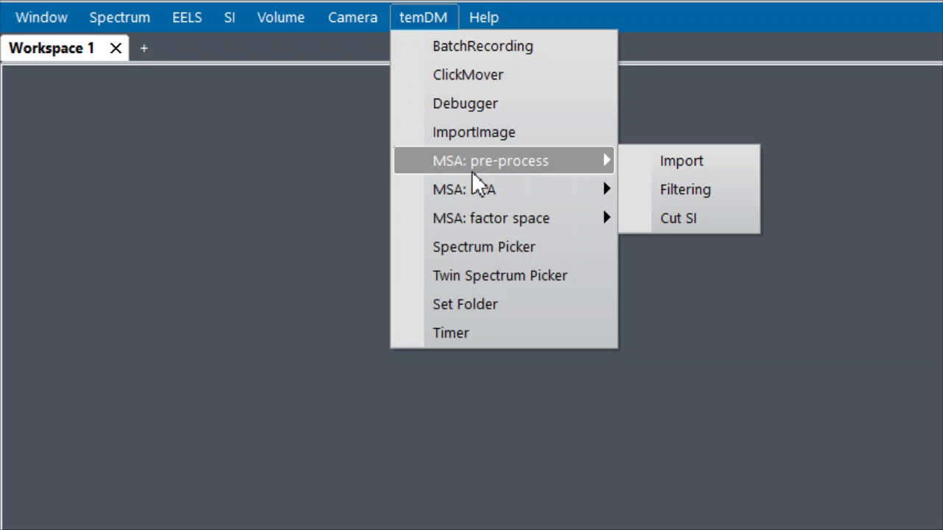
{"action": "left_click", "coordinate": [710, 174]}
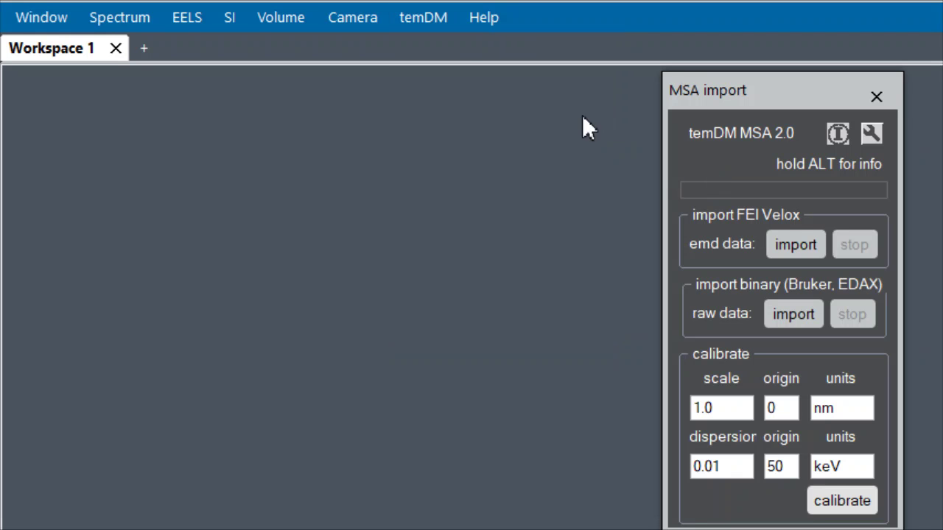
{"action": "left_click", "coordinate": [428, 20]}
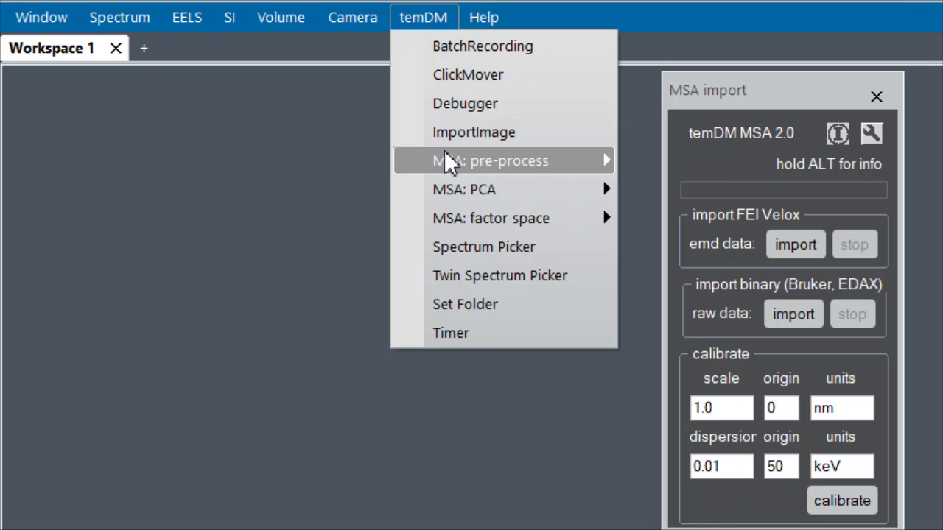
{"action": "mouse_move", "coordinate": [446, 164]}
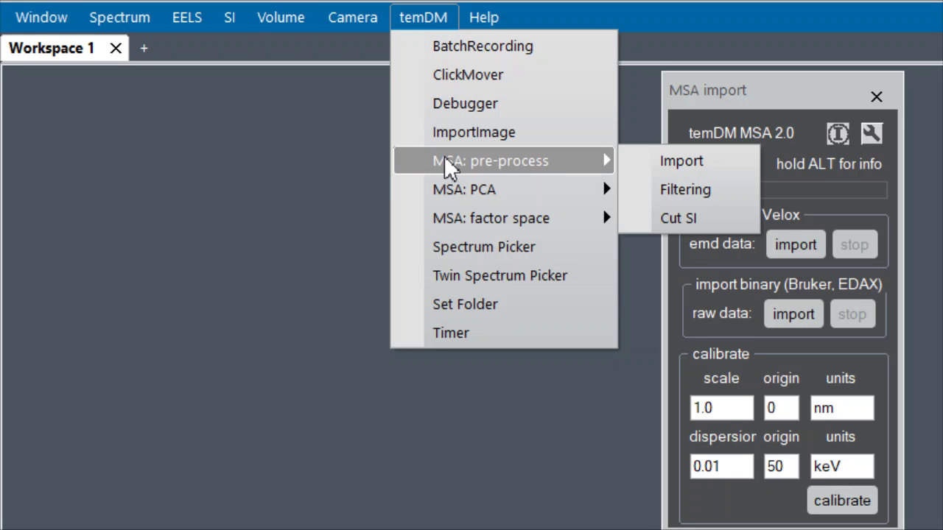
{"action": "left_click", "coordinate": [652, 165]}
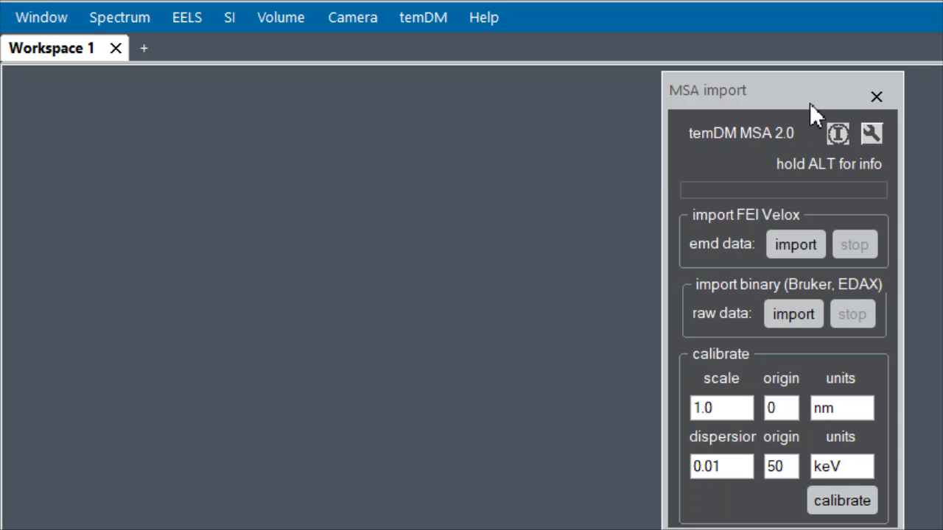
- Close the MSA import tool and relaunch it from temDM > MSA: pre-process > Import
{"action": "left_click", "coordinate": [876, 97]}
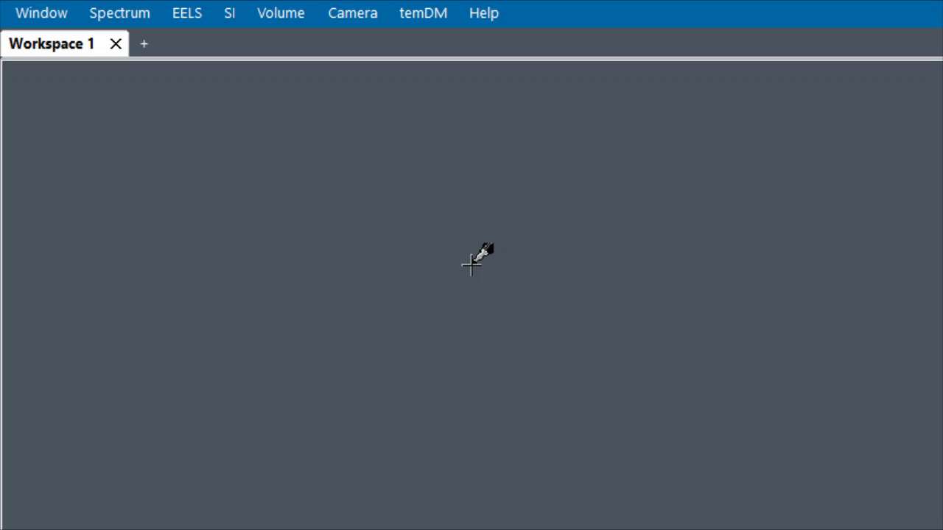
{"action": "left_click", "coordinate": [431, 20]}
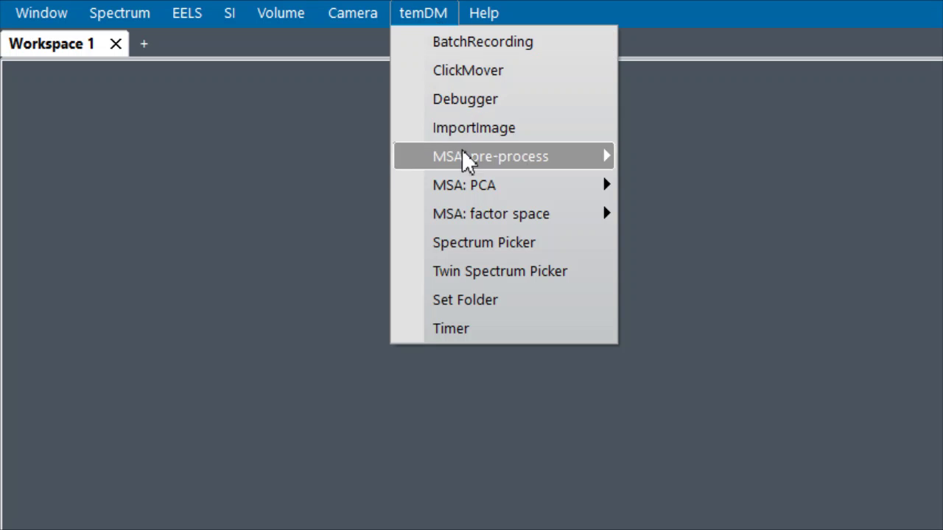
{"action": "mouse_move", "coordinate": [518, 157]}
{"action": "left_click", "coordinate": [648, 158]}
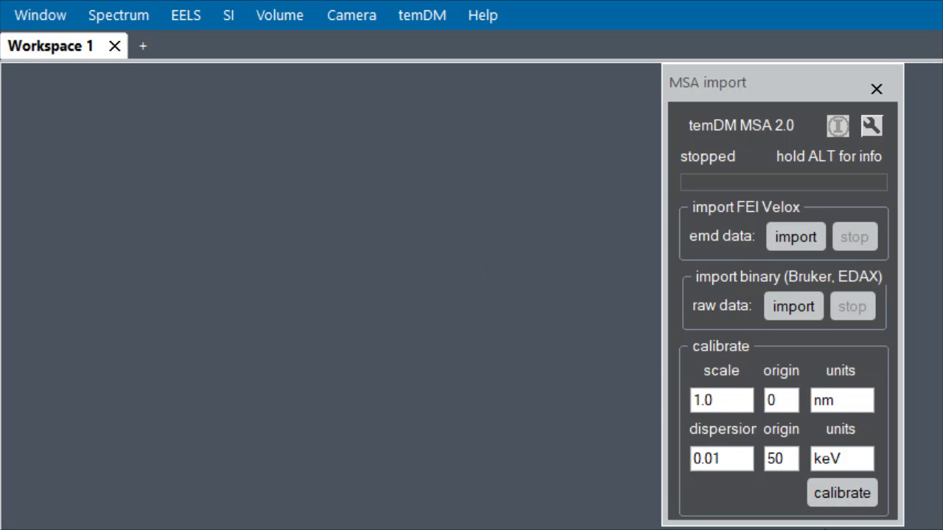
{"action": "left_click", "coordinate": [833, 501], "text": "alt"}
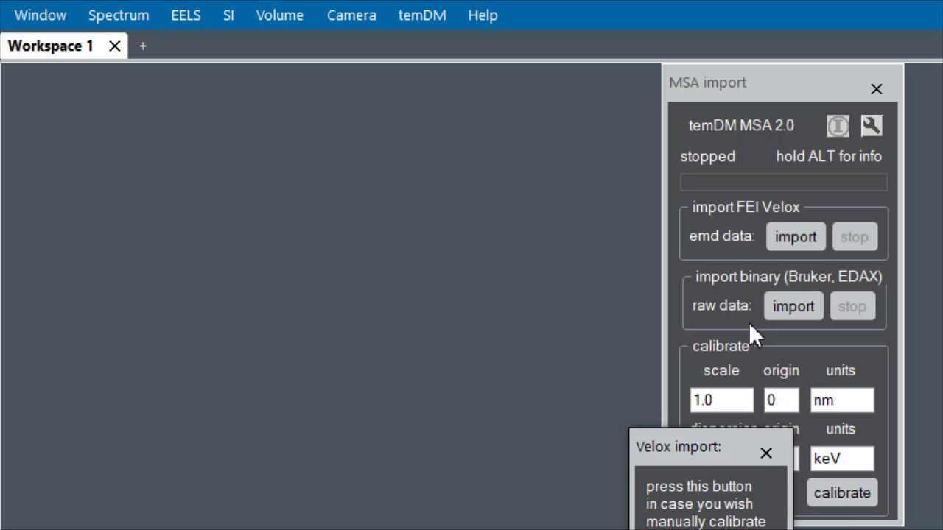
{"action": "left_click", "coordinate": [798, 310]}
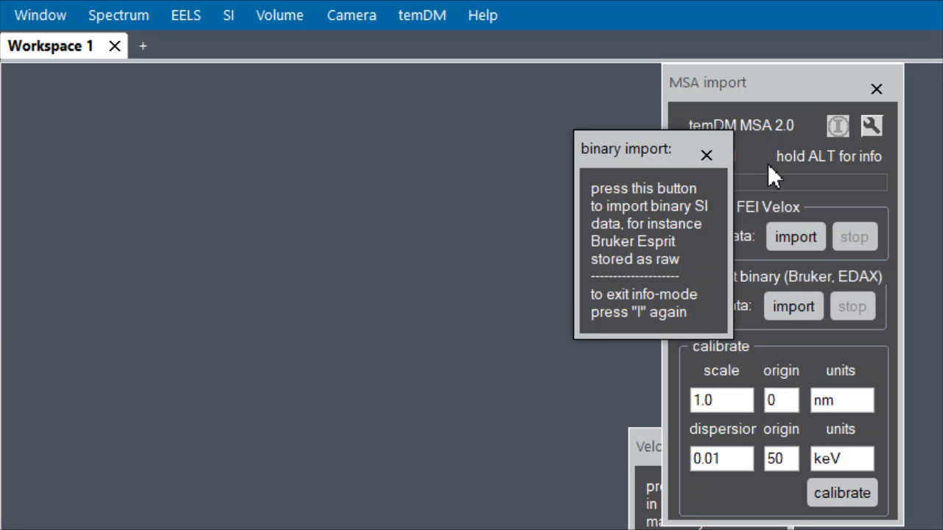
{"action": "left_click", "coordinate": [837, 132]}
{"action": "left_click", "coordinate": [653, 242]}
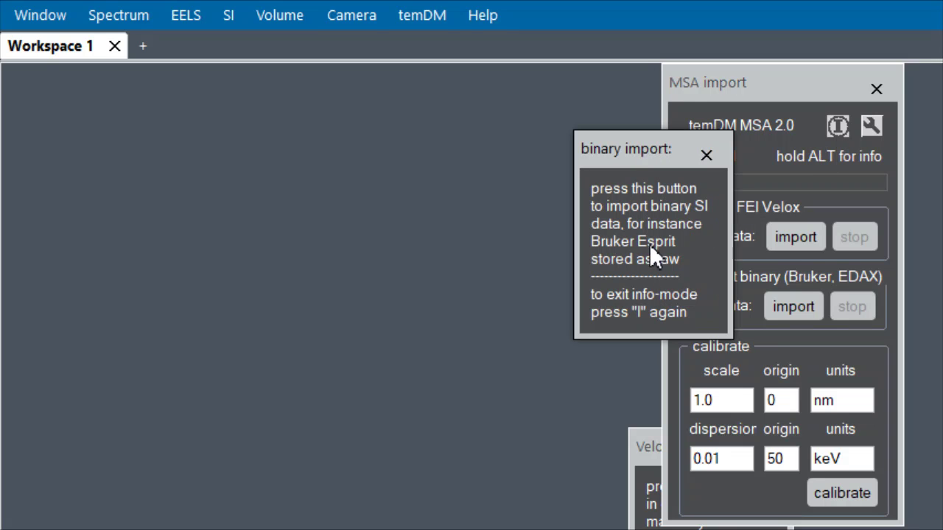
{"action": "left_click", "coordinate": [706, 155]}
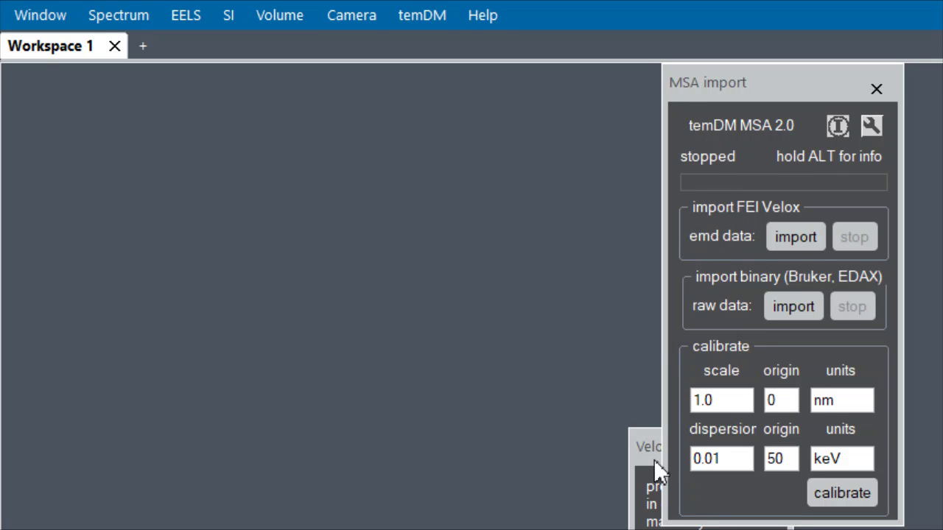
{"action": "left_click", "coordinate": [643, 513]}
{"action": "left_click", "coordinate": [766, 453]}
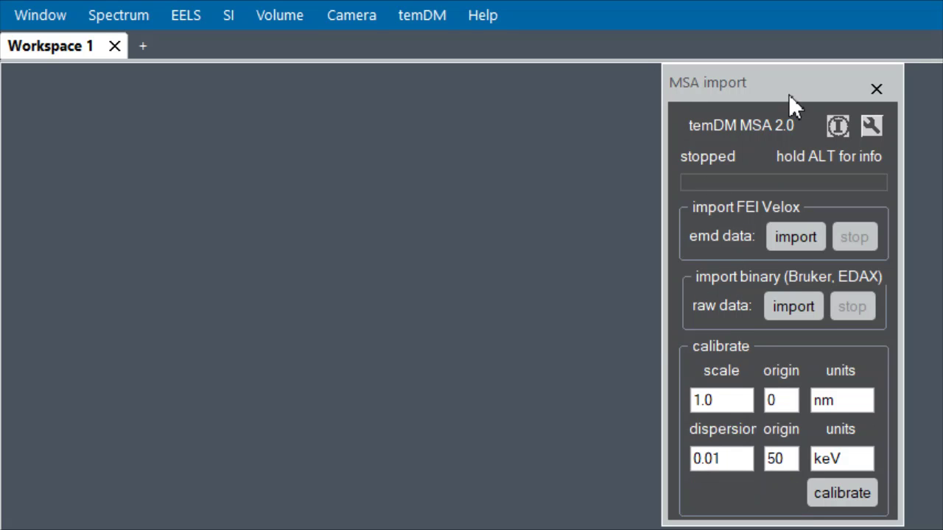
- Move the MSA import window to the centre and open the binary, Velox and calibration help notes
{"action": "left_click_drag", "start_coordinate": [788, 84], "coordinate": [463, 87]}
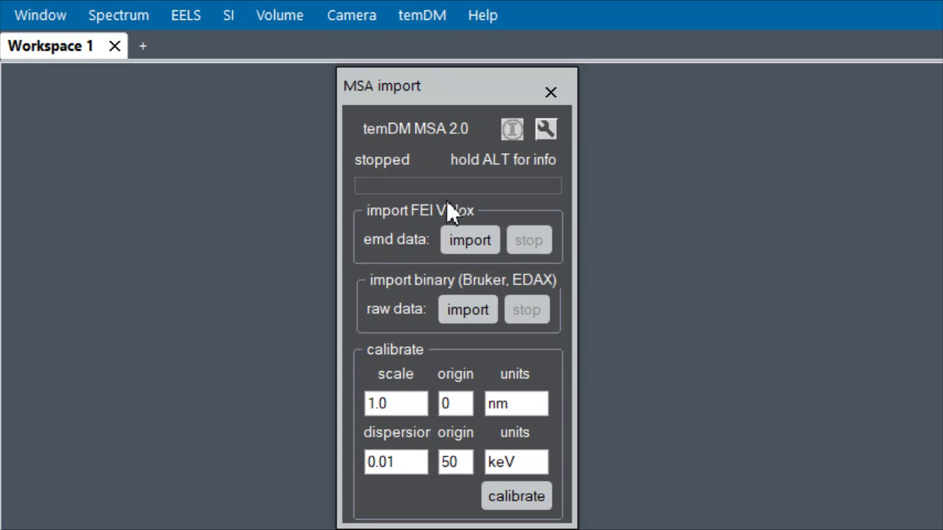
{"action": "left_click_drag", "start_coordinate": [447, 105], "coordinate": [358, 111]}
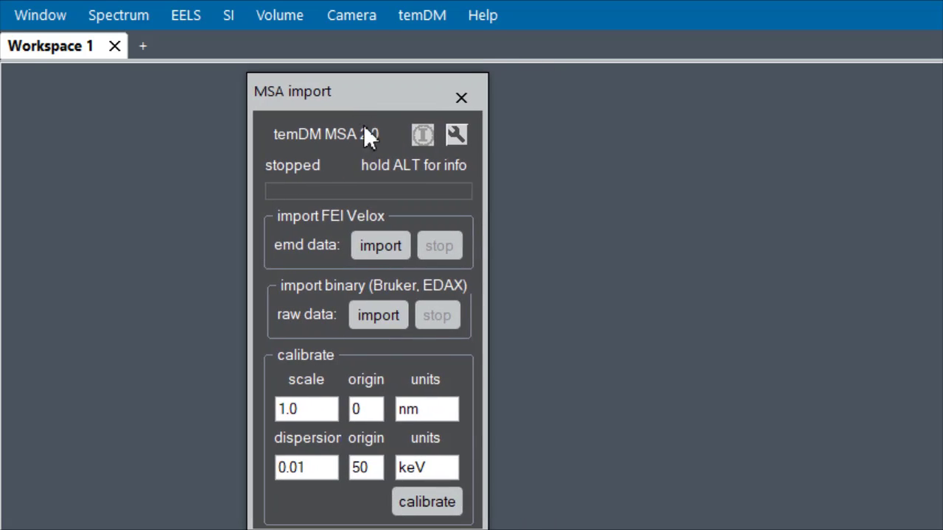
{"action": "left_click", "coordinate": [367, 317], "text": "alt"}
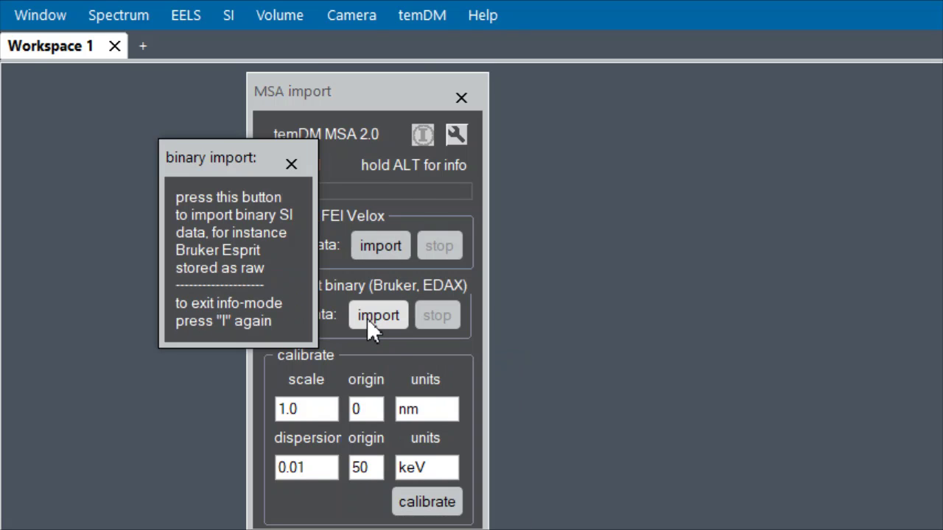
{"action": "left_click", "coordinate": [376, 244]}
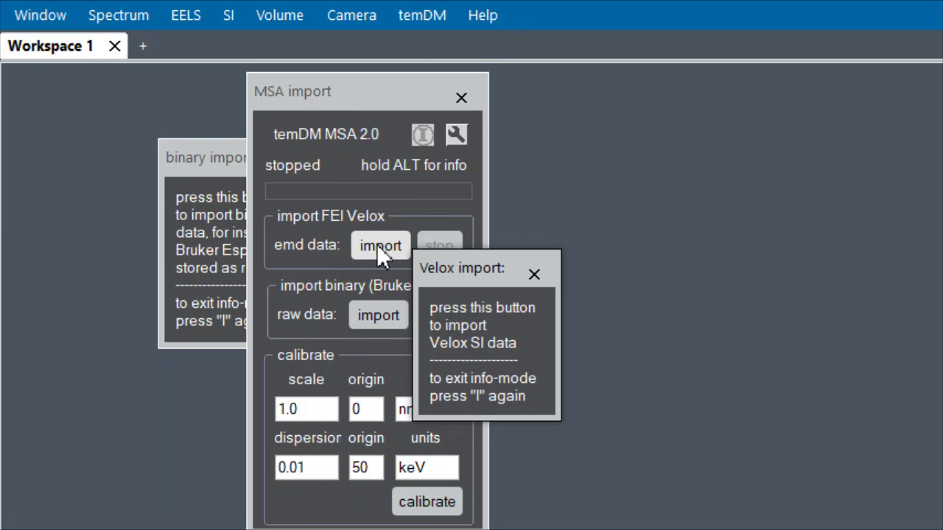
{"action": "left_click", "coordinate": [425, 505], "text": "alt"}
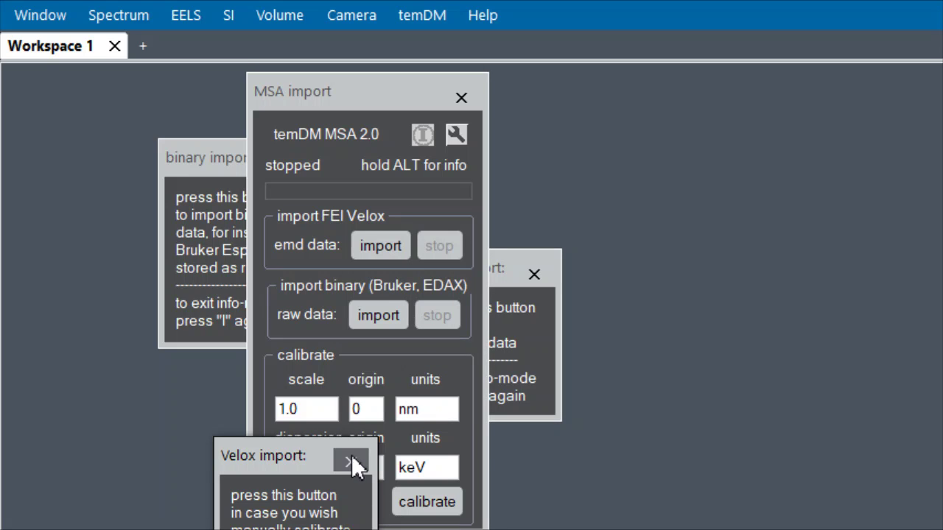
- Close the manual calibration, Velox import and binary import help notes
{"action": "left_click", "coordinate": [350, 462]}
{"action": "left_click", "coordinate": [521, 359]}
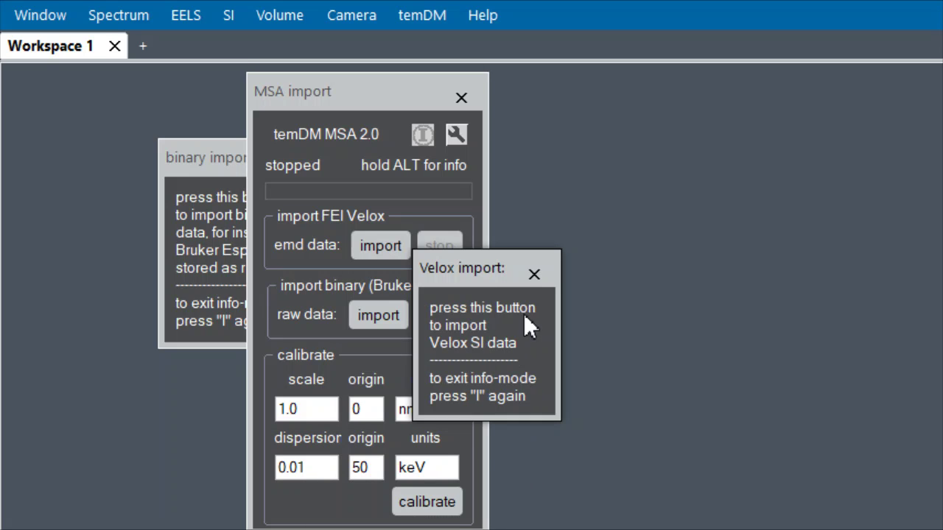
{"action": "left_click", "coordinate": [532, 274]}
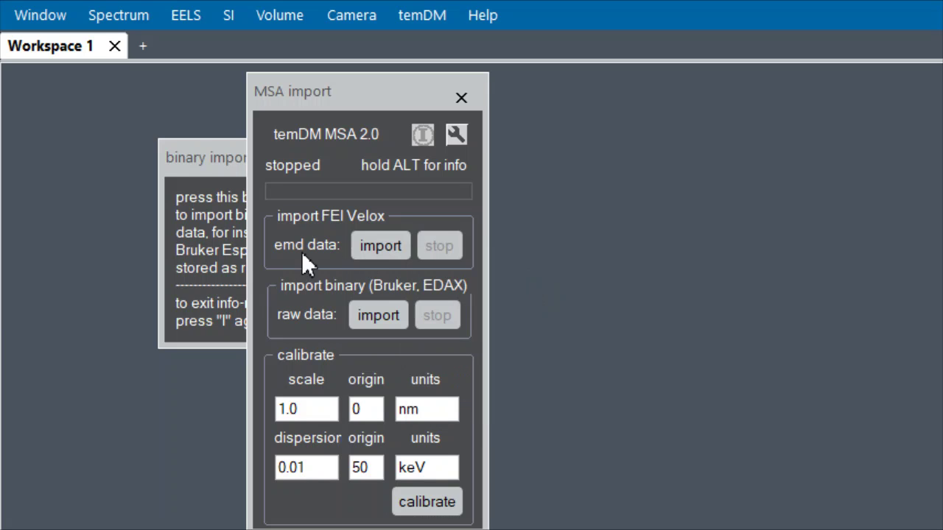
{"action": "left_click", "coordinate": [220, 253]}
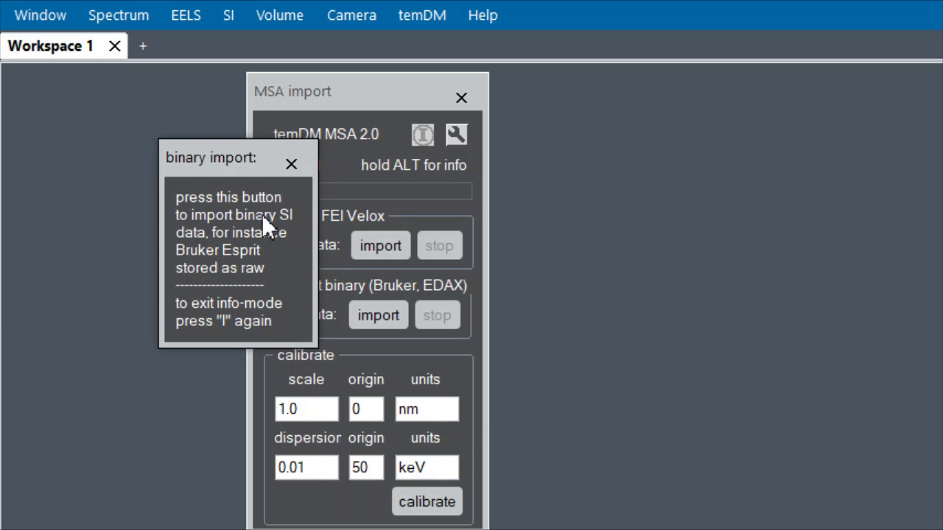
{"action": "left_click", "coordinate": [292, 165]}
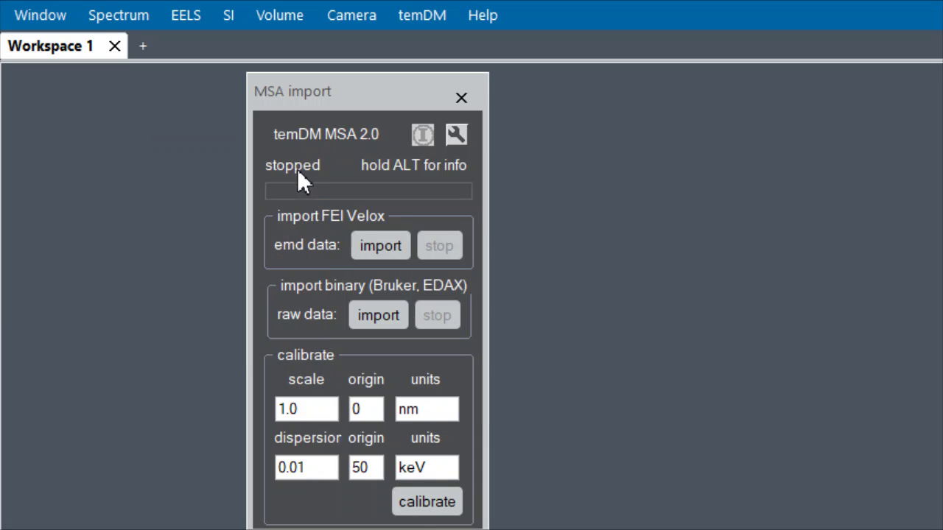
- Turn on info-mode and open the Velox import, binary import and manual calibration help notes
{"action": "left_click", "coordinate": [425, 142]}
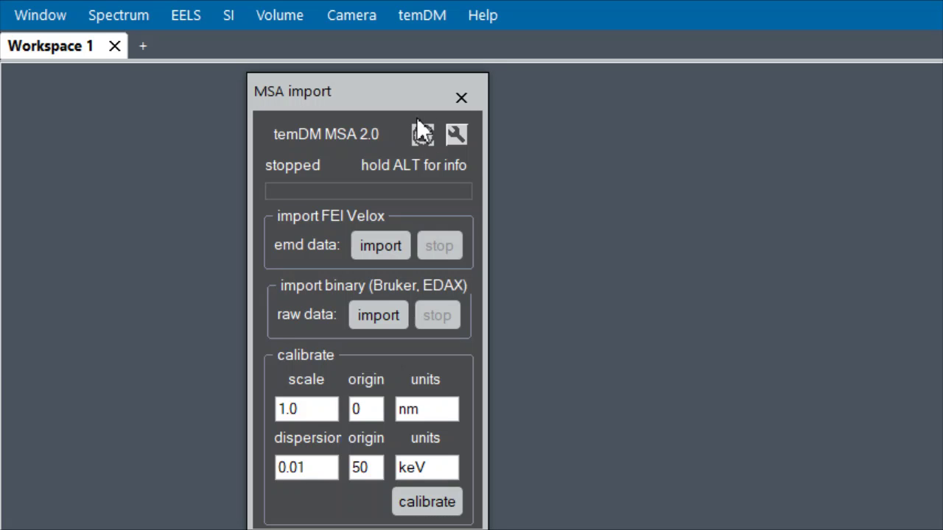
{"action": "left_click", "coordinate": [376, 243], "text": "alt"}
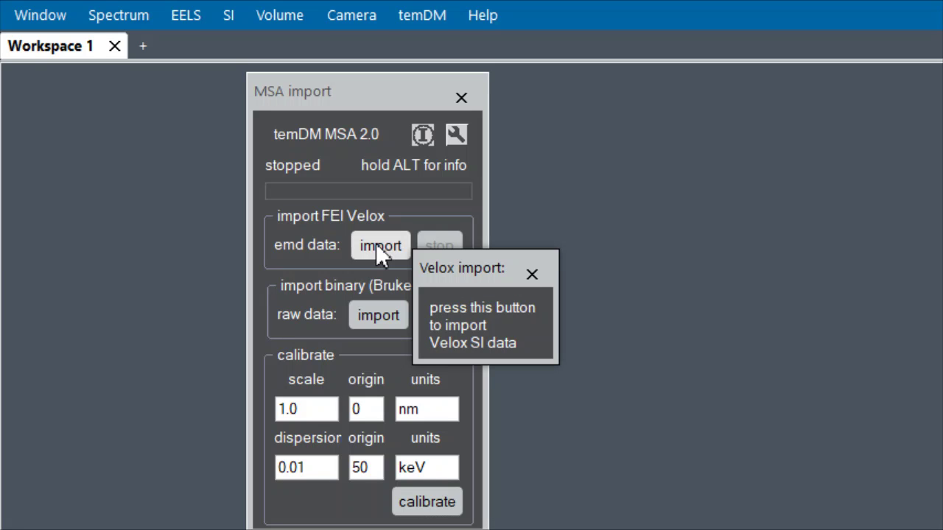
{"action": "left_click", "coordinate": [388, 325], "text": "alt"}
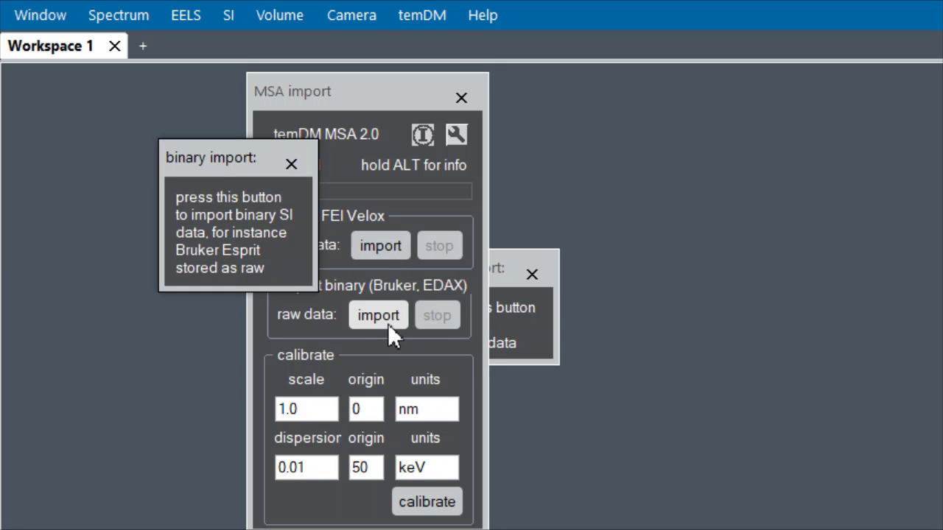
{"action": "left_click", "coordinate": [443, 507], "text": "alt"}
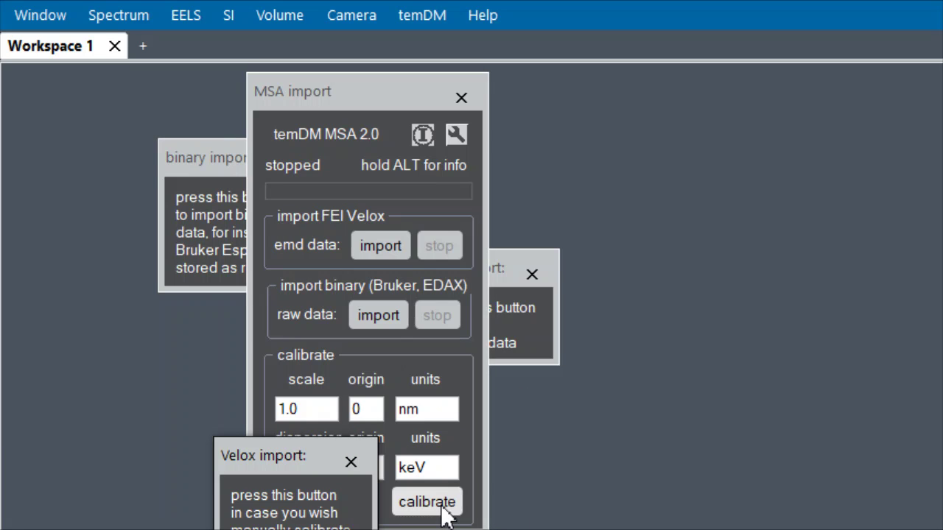
{"action": "left_click", "coordinate": [196, 223]}
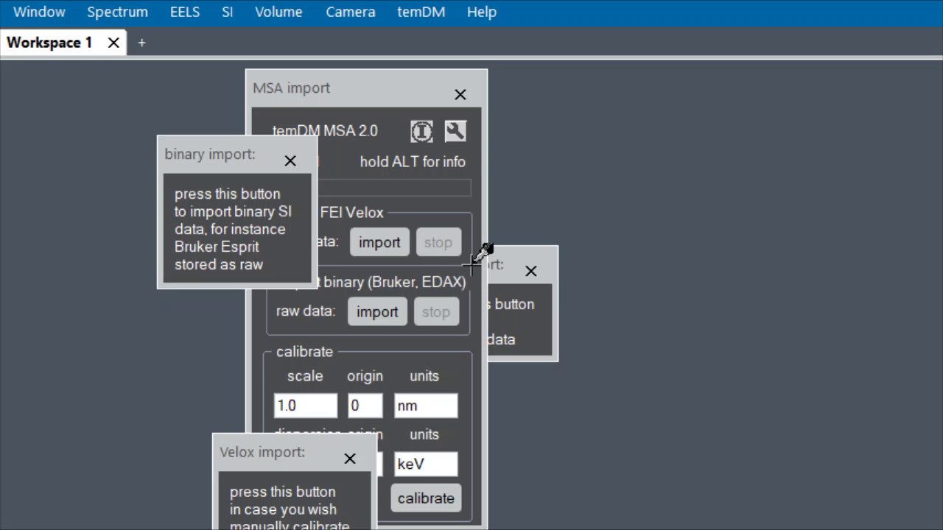
{"action": "left_click", "coordinate": [417, 13]}
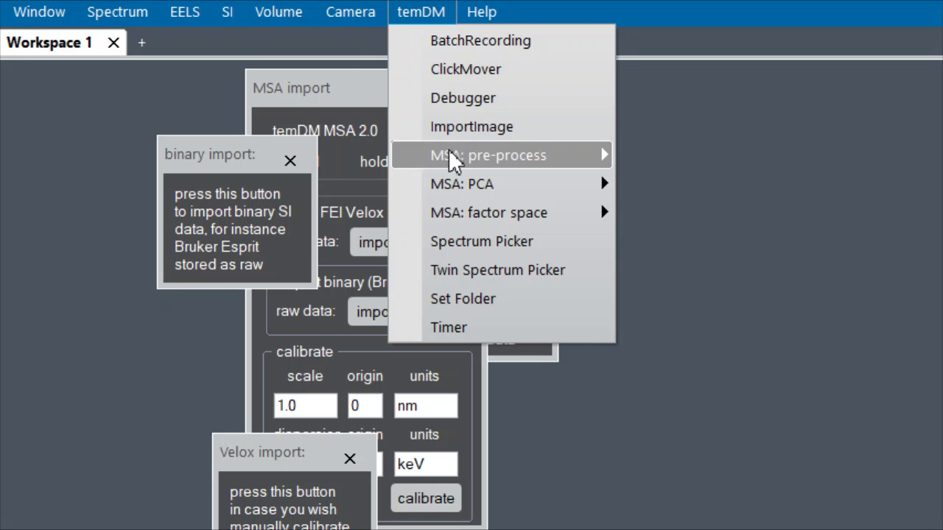
{"action": "mouse_move", "coordinate": [451, 163]}
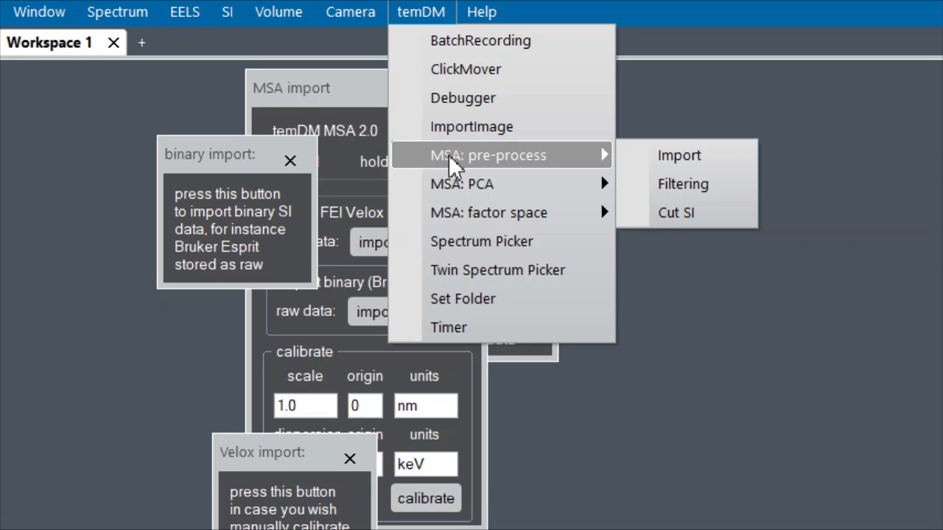
{"action": "mouse_move", "coordinate": [453, 191]}
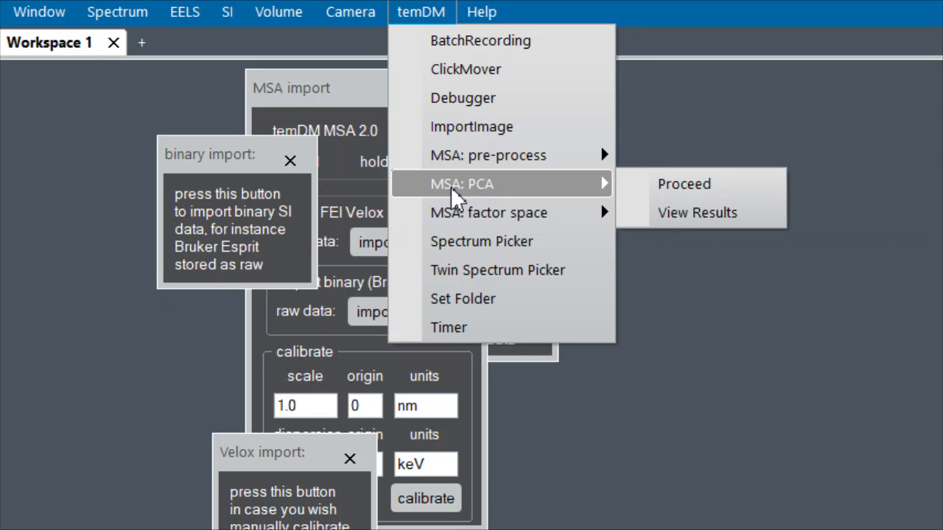
{"action": "mouse_move", "coordinate": [455, 213]}
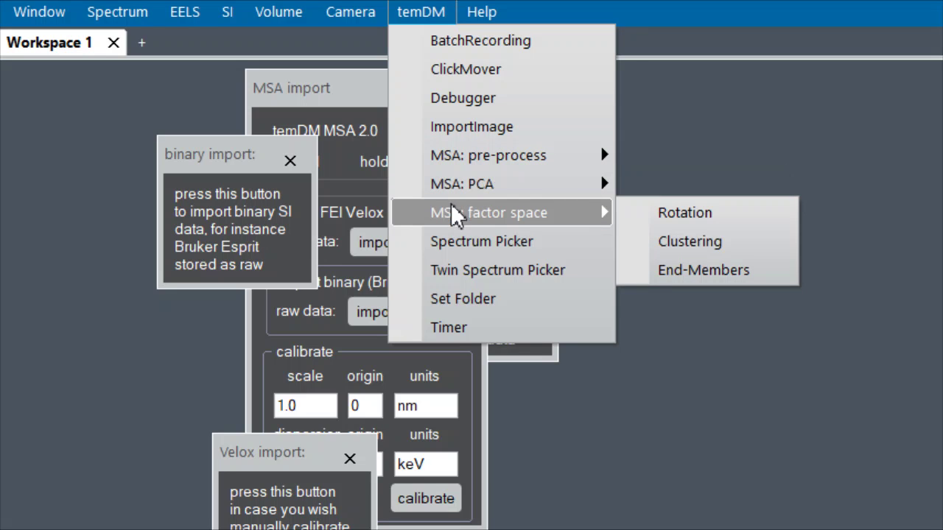
{"action": "left_click", "coordinate": [91, 199]}
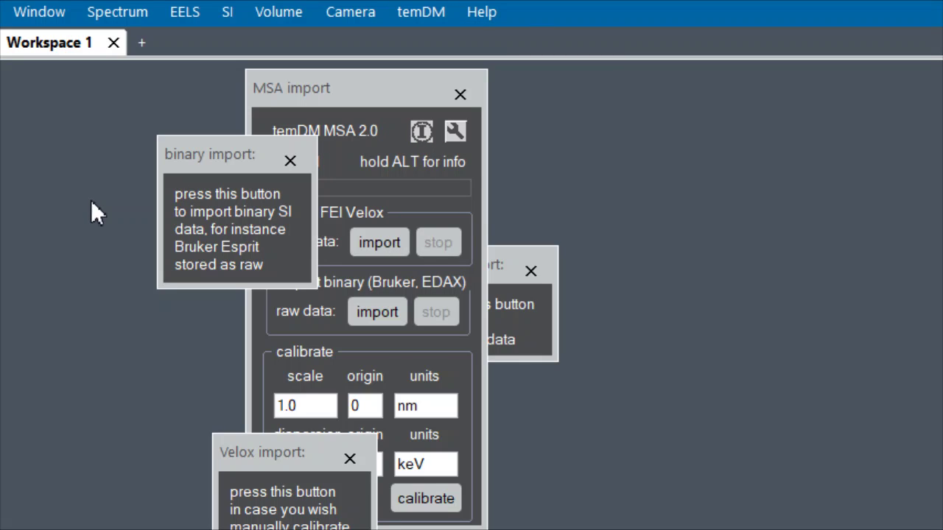